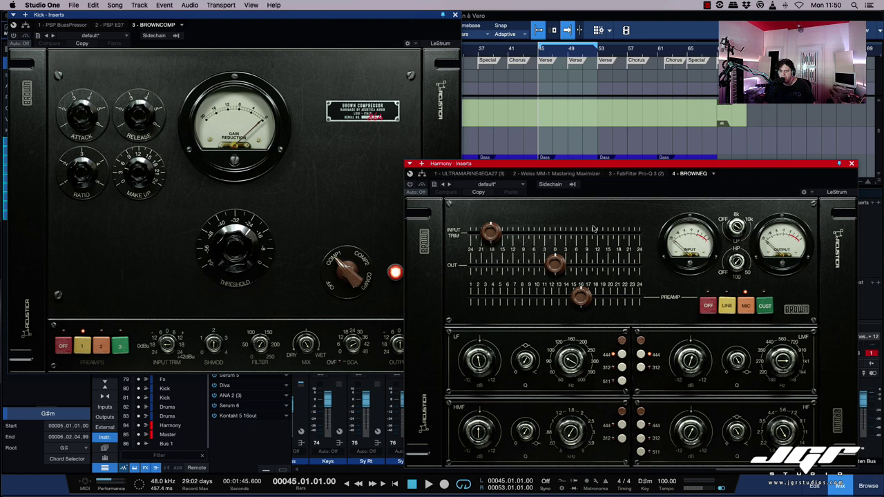
- Try the 312 and 511 EQ types on the BROWNEQ's LF band
{"action": "left_click", "coordinate": [622, 381]}
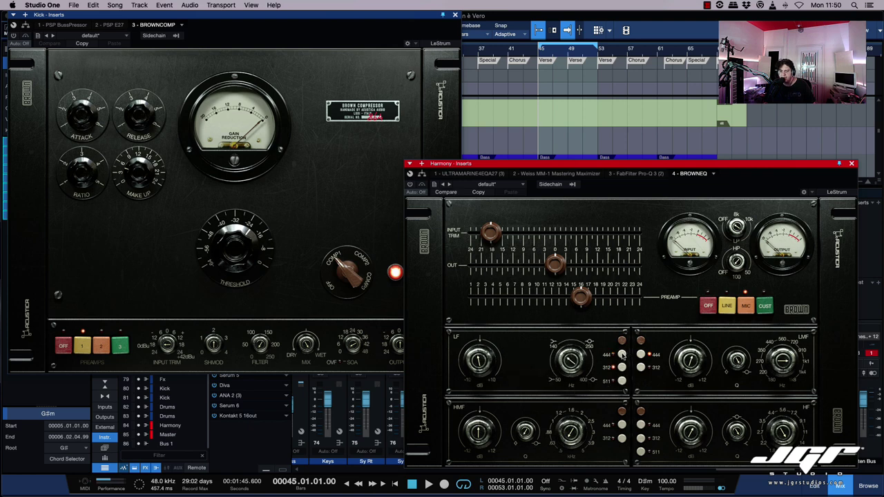
{"action": "left_click", "coordinate": [622, 355]}
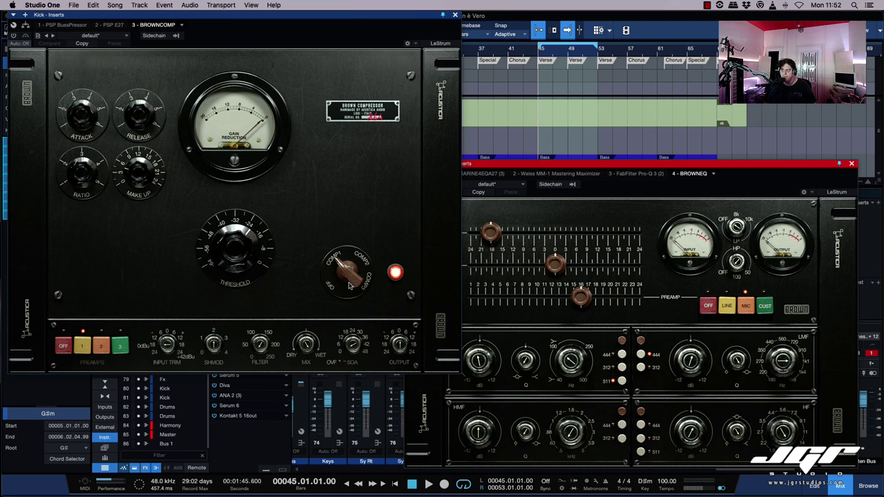
- Try the COMP2 mode in the Kick channel's BROWNCOMP and return the selector to COMP1
{"action": "left_click_drag", "start_coordinate": [353, 298], "coordinate": [354, 263]}
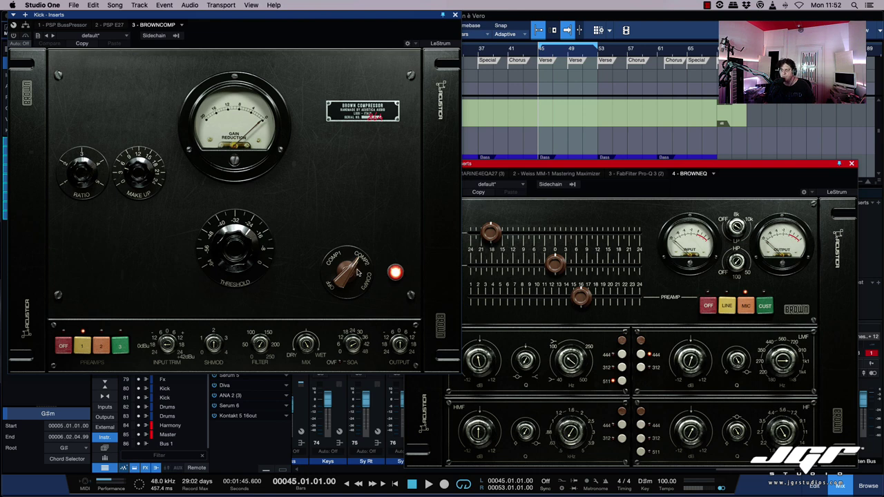
{"action": "mouse_move", "coordinate": [357, 272]}
{"action": "left_mouse_down"}
{"action": "mouse_move", "coordinate": [354, 257]}
{"action": "mouse_move", "coordinate": [356, 265]}
{"action": "mouse_move", "coordinate": [332, 268]}
{"action": "mouse_move", "coordinate": [346, 283]}
{"action": "mouse_move", "coordinate": [350, 277]}
{"action": "mouse_move", "coordinate": [357, 310]}
{"action": "mouse_move", "coordinate": [357, 287]}
{"action": "left_mouse_up"}
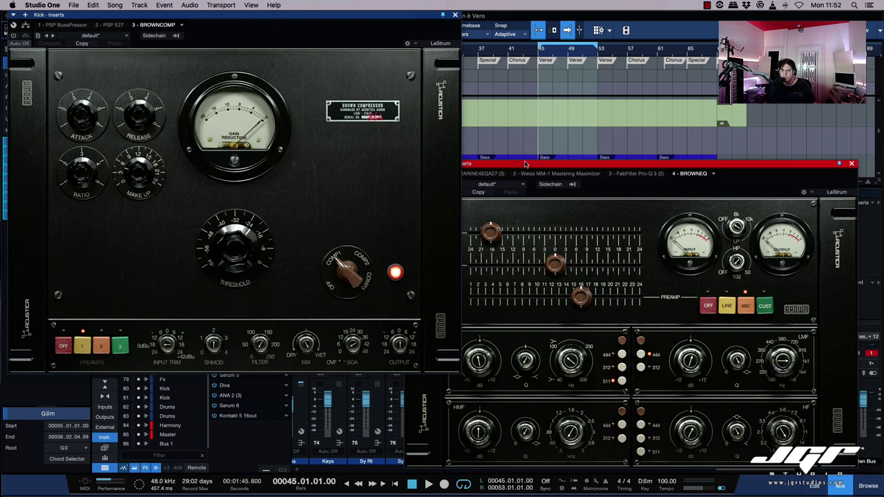
- Play the song with the Kick channel soloed and its BROWNCOMP insert opened and activated
{"action": "left_click", "coordinate": [853, 166]}
{"action": "key", "text": "space"}
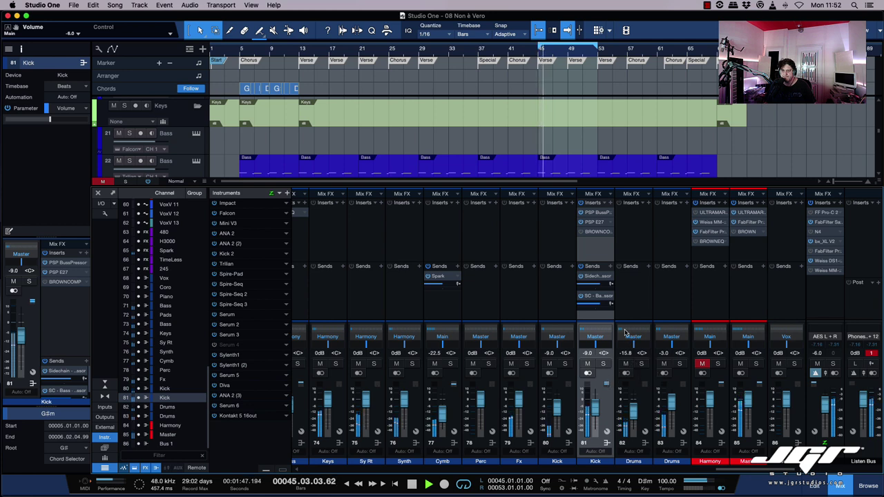
{"action": "left_click", "coordinate": [603, 363]}
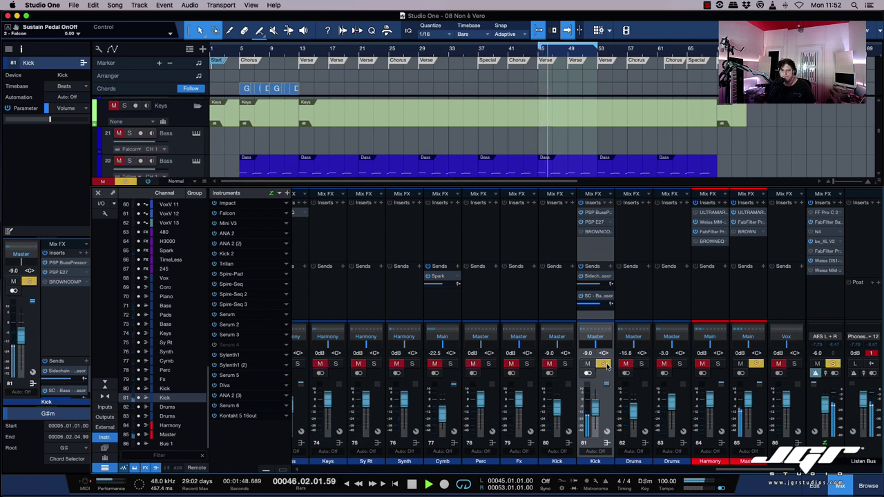
{"action": "left_click", "coordinate": [598, 232]}
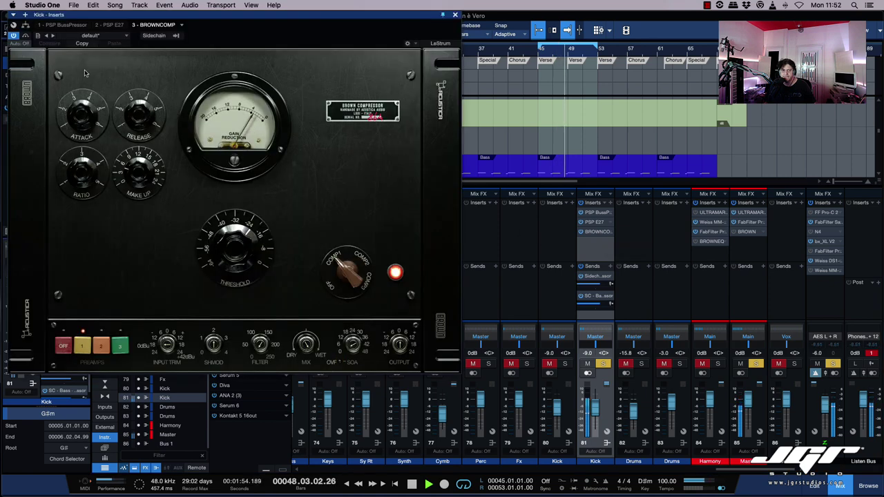
{"action": "left_click_drag", "start_coordinate": [120, 17], "coordinate": [139, 24]}
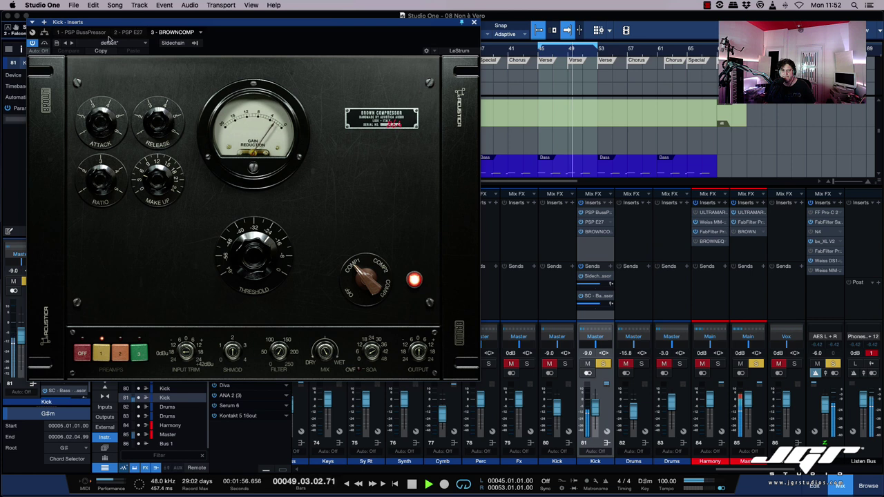
- Compare the soloed kick with BROWNCOMP bypassed and active
{"action": "left_click", "coordinate": [44, 44]}
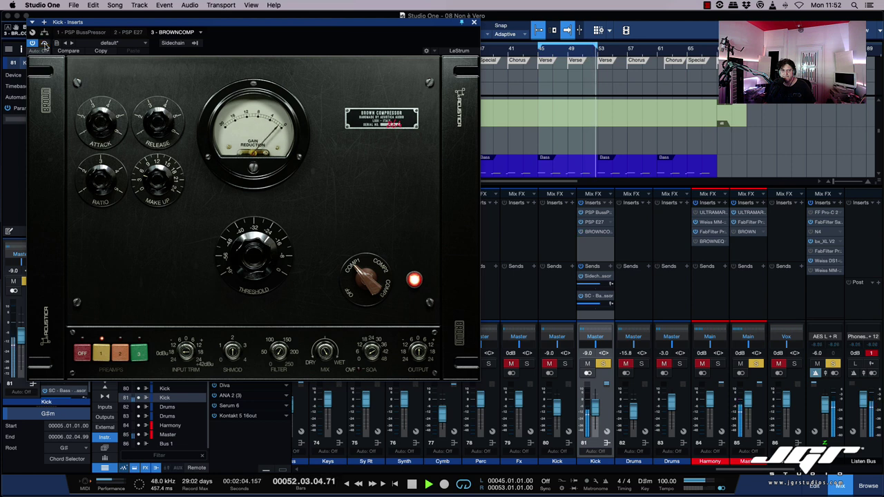
{"action": "left_click", "coordinate": [45, 45]}
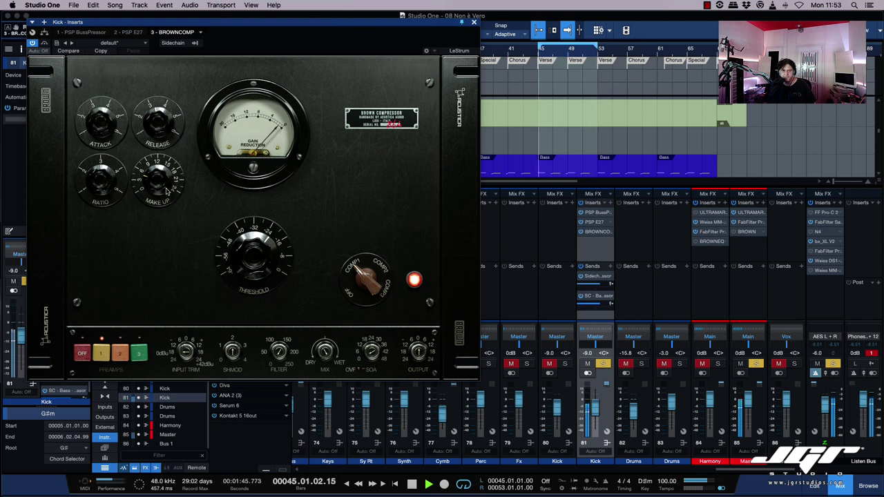
{"action": "left_click", "coordinate": [43, 44]}
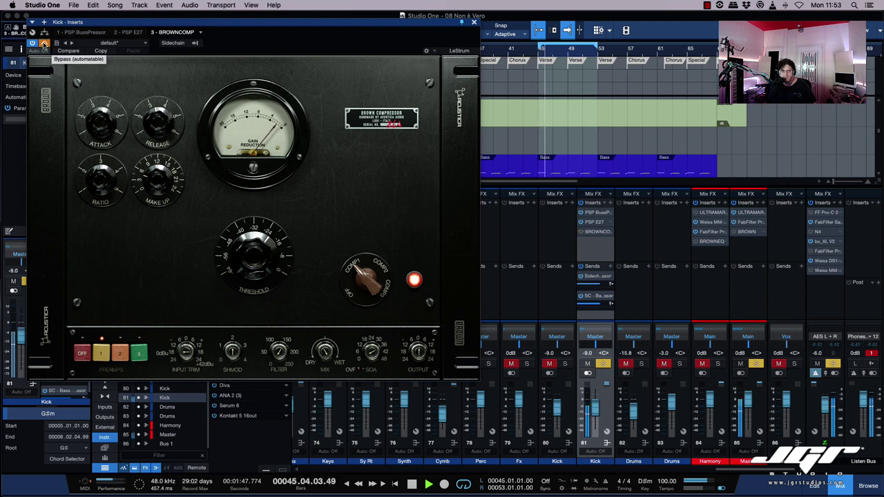
{"action": "left_click", "coordinate": [43, 44]}
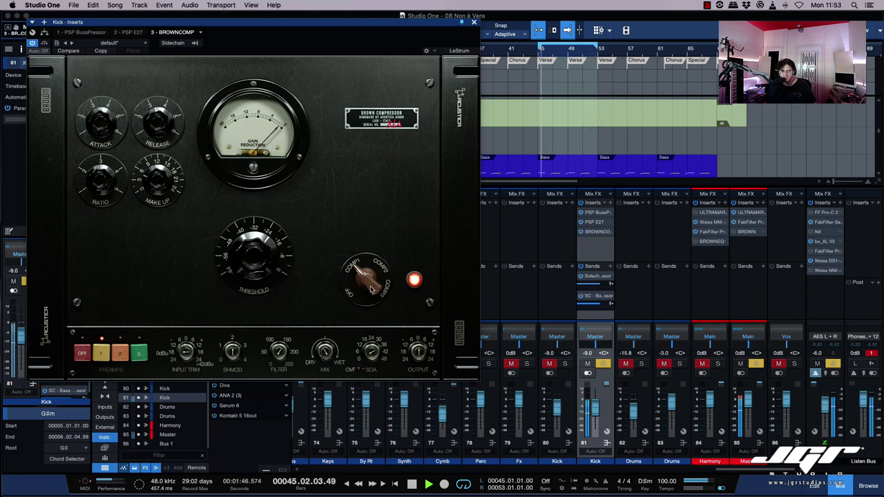
- Audition the COMP2 and COMP3 modes on the soloed kick and return BROWNCOMP to COMP1
{"action": "left_click_drag", "start_coordinate": [373, 288], "coordinate": [369, 246]}
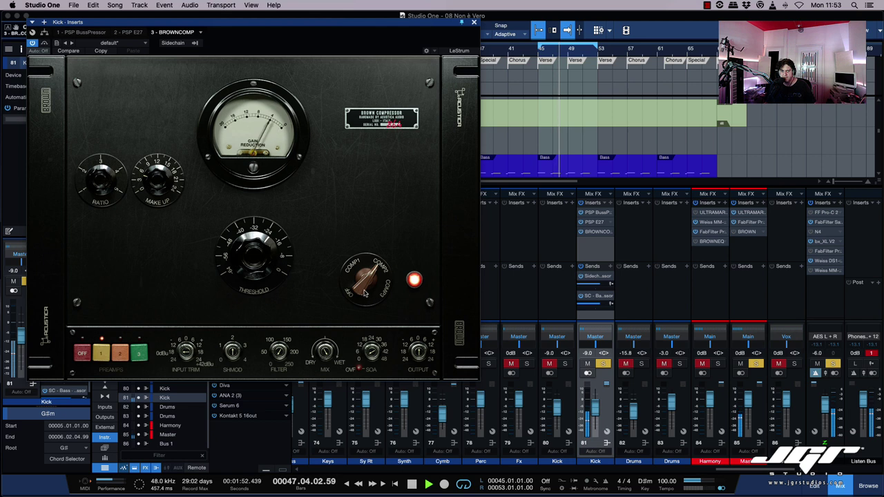
{"action": "left_click_drag", "start_coordinate": [367, 275], "coordinate": [365, 261]}
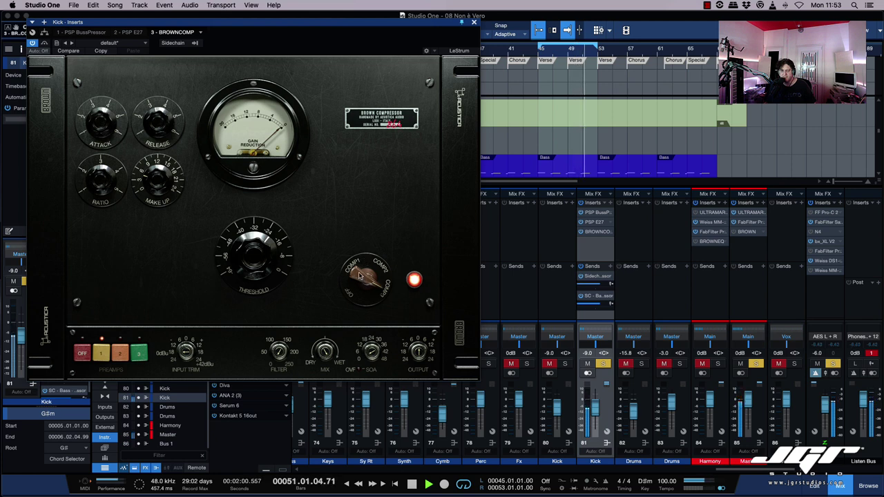
{"action": "left_click", "coordinate": [359, 278]}
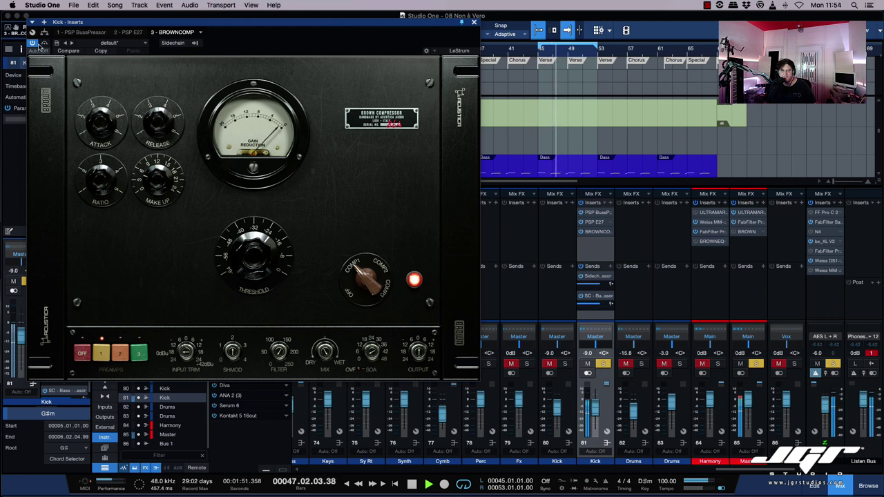
- Unsolo the Kick channel and compare BROWNCOMP bypassed and active in the full mix
{"action": "left_click", "coordinate": [603, 364]}
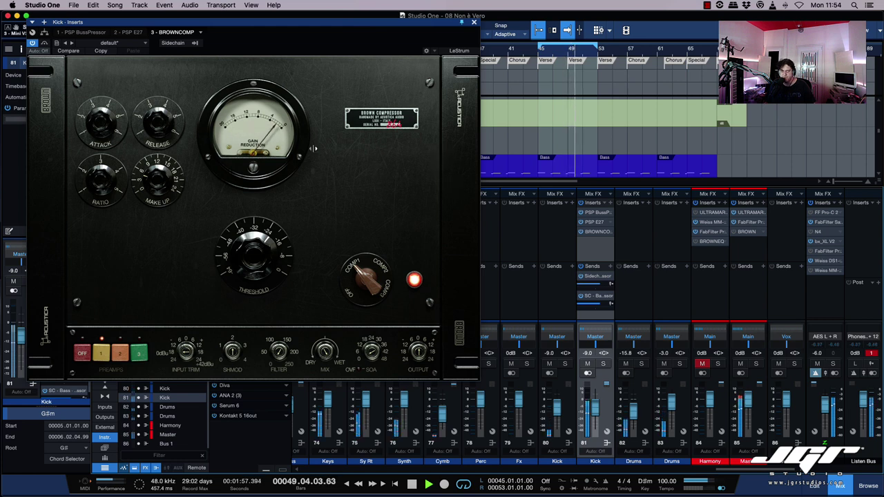
{"action": "left_click", "coordinate": [46, 45]}
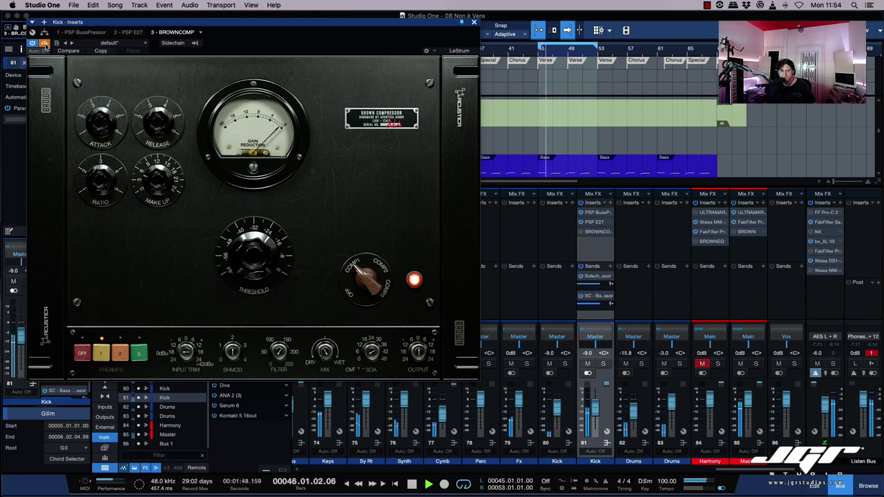
{"action": "left_click", "coordinate": [44, 44]}
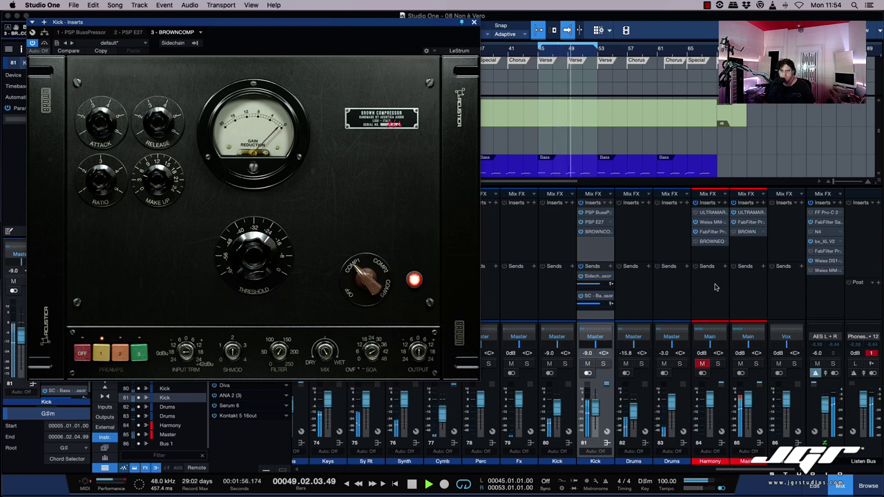
- Unmute the Harmony channel, and activate its BROWNEQ insert with the LF band set to 444
{"action": "left_click", "coordinate": [702, 364]}
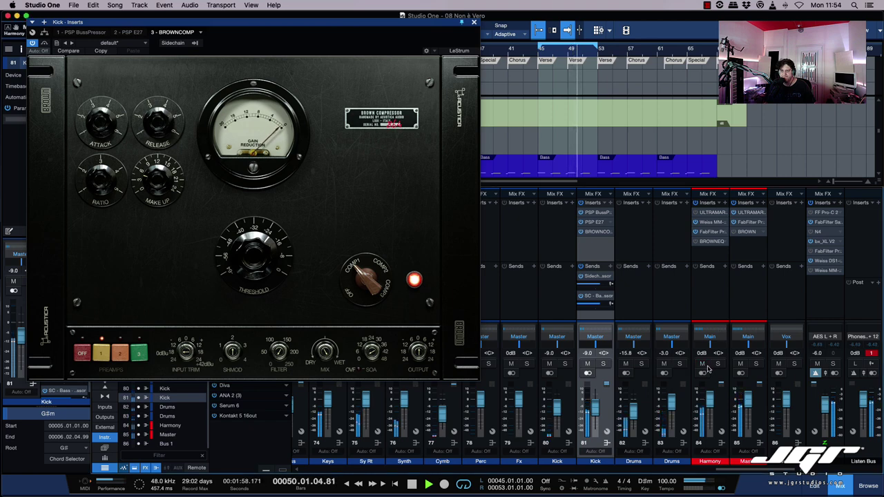
{"action": "left_click", "coordinate": [712, 241]}
{"action": "left_click_drag", "start_coordinate": [648, 164], "coordinate": [430, 74]}
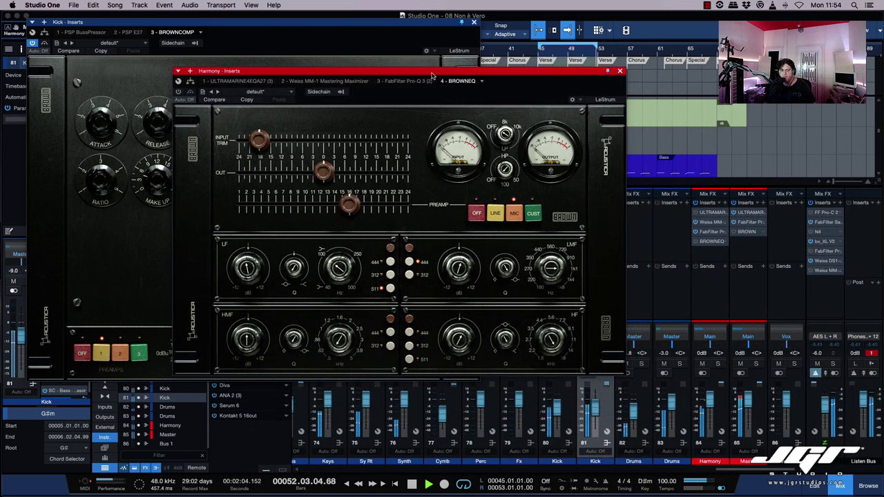
{"action": "left_click", "coordinate": [391, 262]}
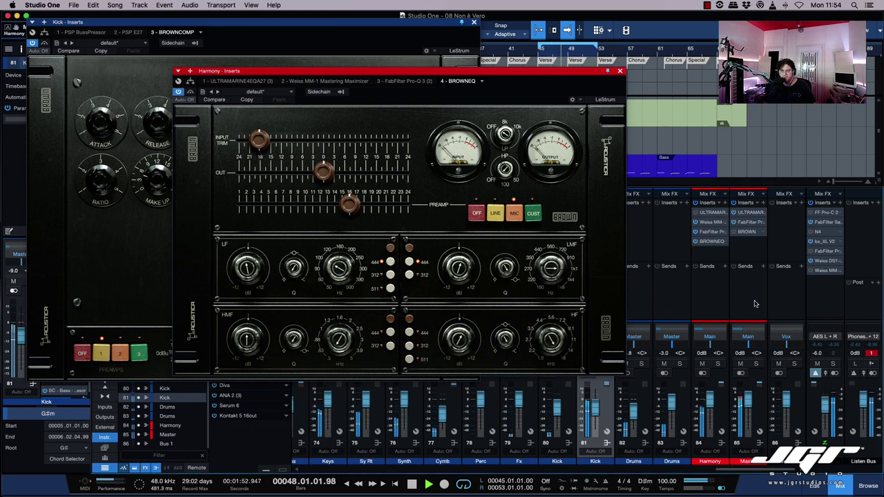
- Solo the Harmony channel and compare its sound with BROWNEQ bypassed and active
{"action": "left_click", "coordinate": [719, 364]}
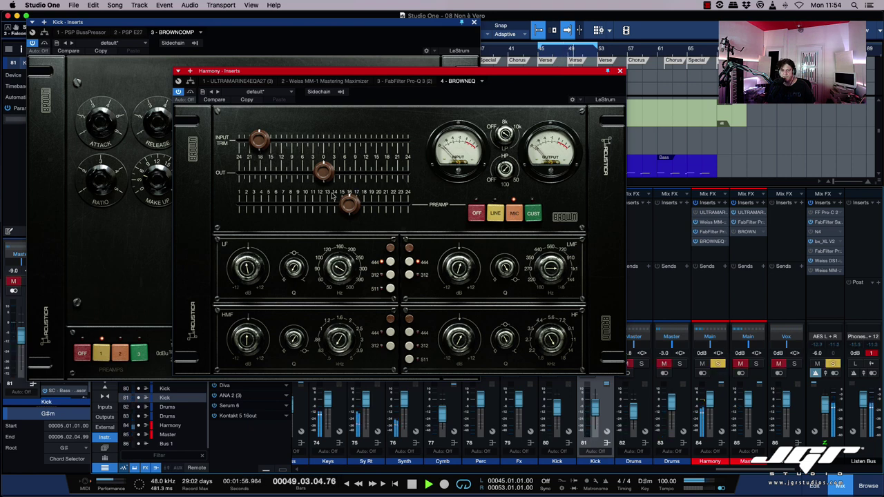
{"action": "left_click", "coordinate": [191, 93]}
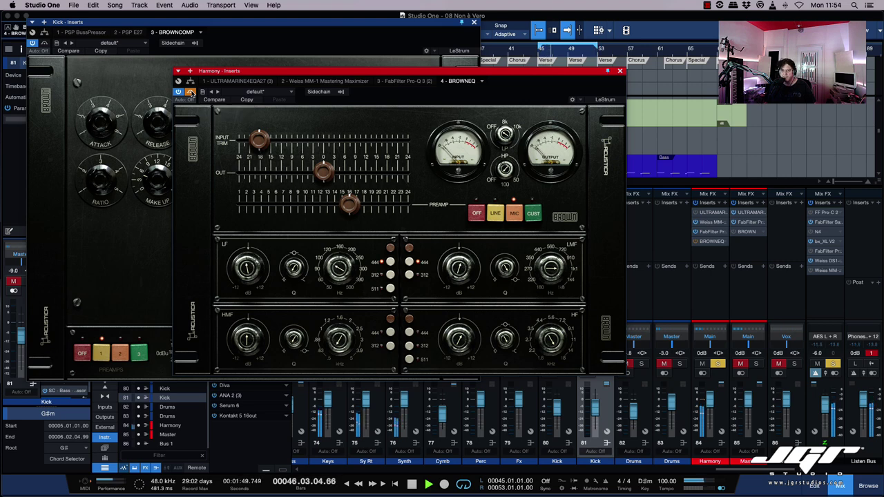
{"action": "left_click", "coordinate": [191, 92]}
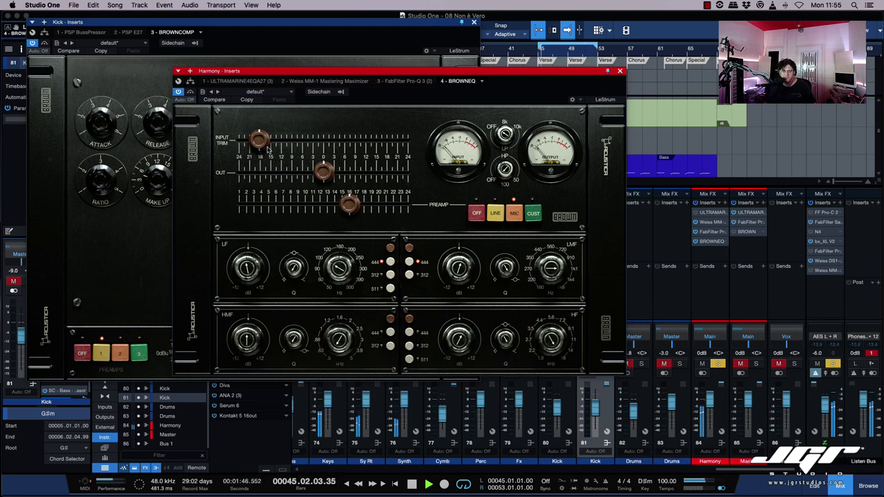
{"action": "left_click", "coordinate": [190, 92]}
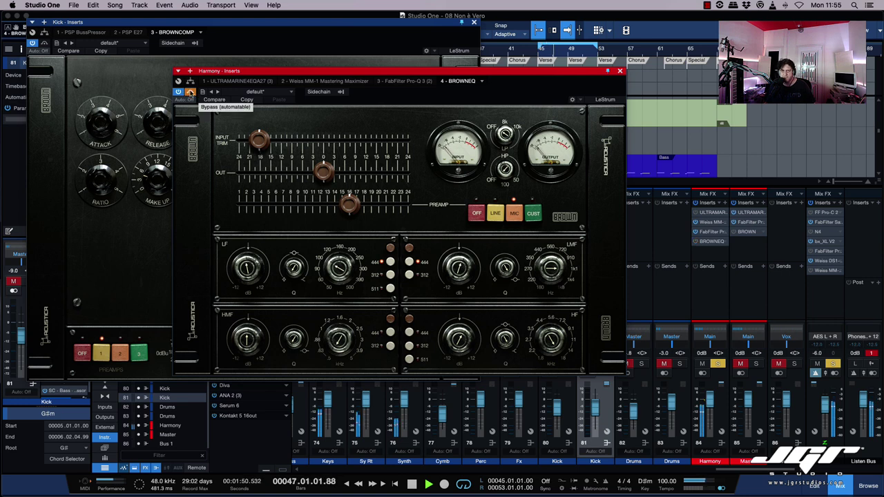
{"action": "left_click", "coordinate": [190, 92]}
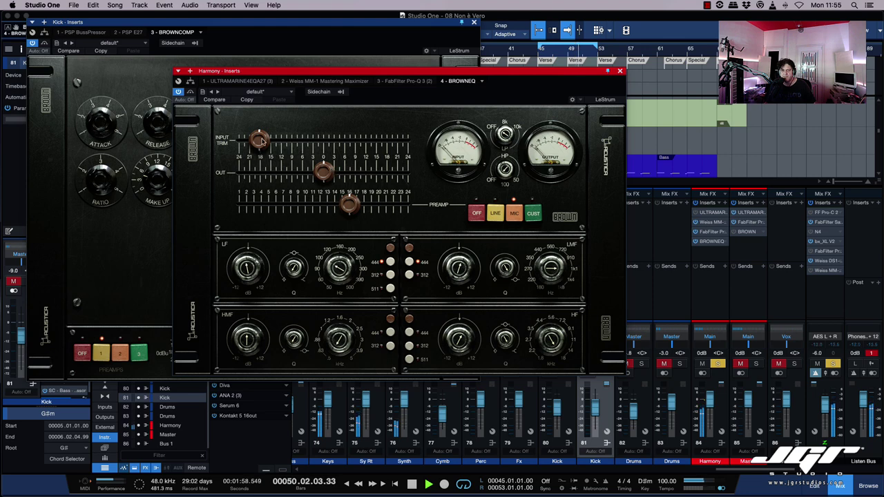
- Move the BROWNEQ input trim to about the 15 mark below zero and unsolo the Harmony channel
{"action": "left_click_drag", "start_coordinate": [260, 141], "coordinate": [269, 141]}
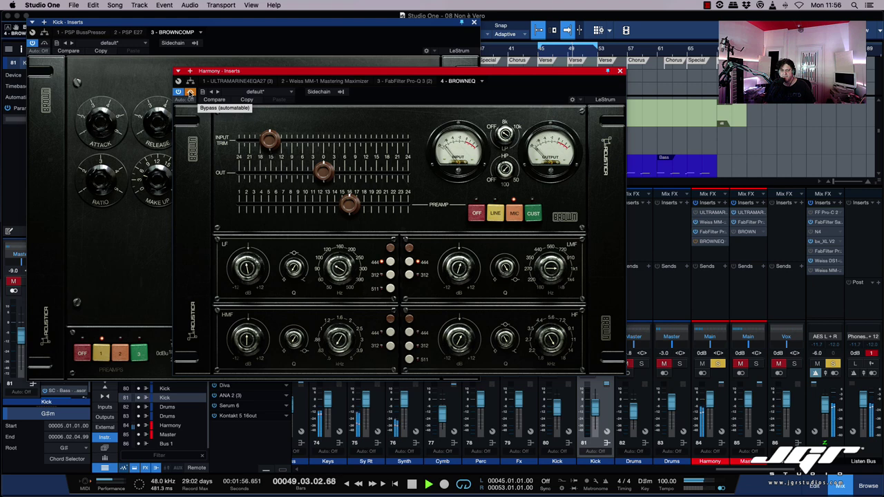
{"action": "left_click", "coordinate": [719, 369]}
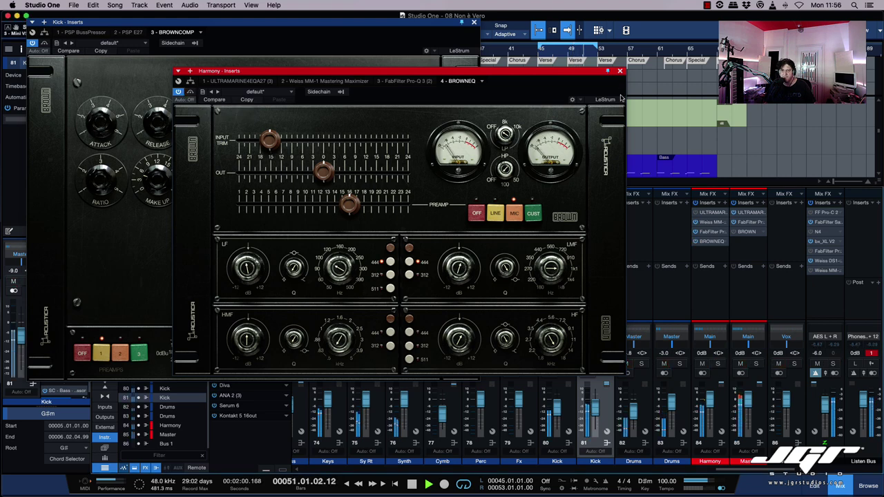
{"action": "left_click", "coordinate": [619, 72]}
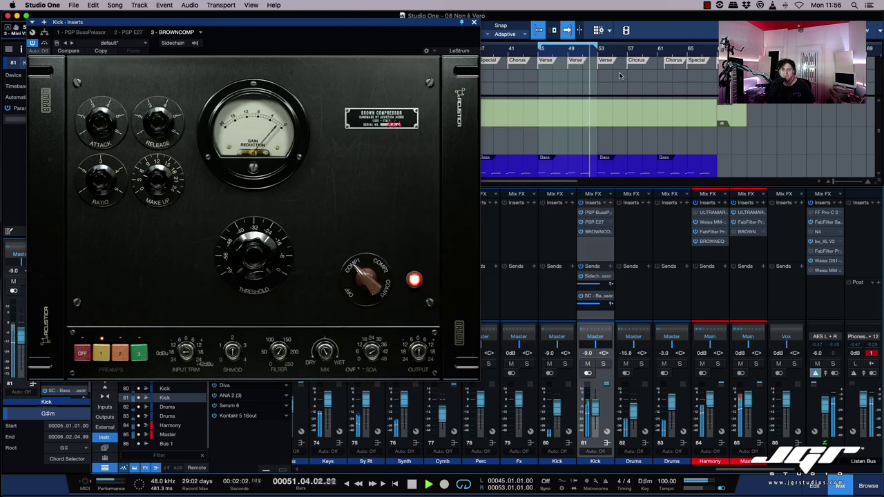
- Open and activate the BROWN insert on the Master channel with its compressor section switched on
{"action": "left_click", "coordinate": [474, 22]}
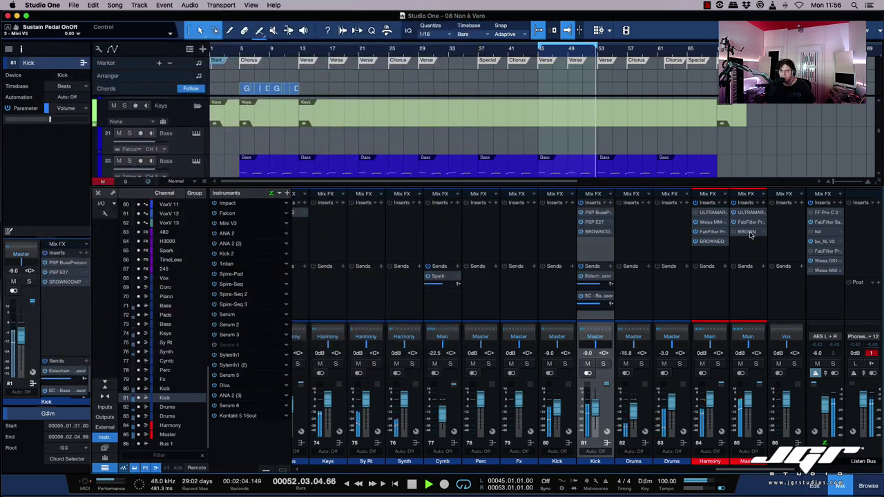
{"action": "left_click", "coordinate": [747, 232]}
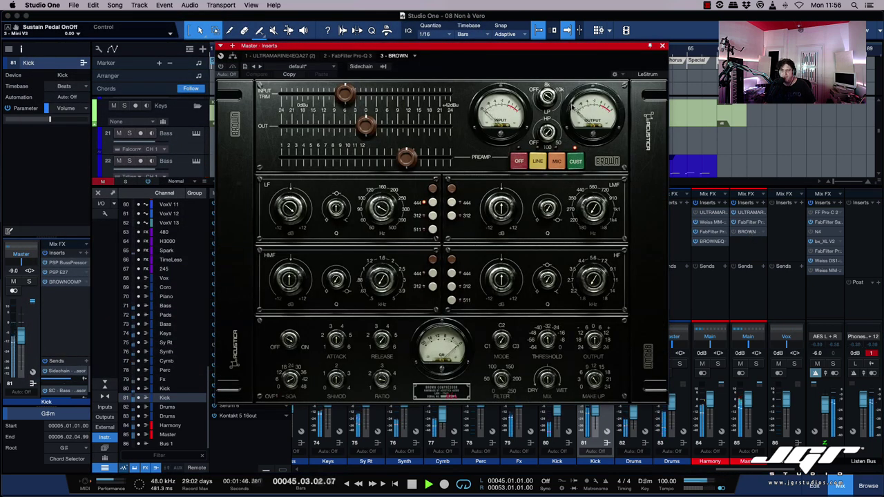
{"action": "left_click_drag", "start_coordinate": [548, 76], "coordinate": [519, 71]}
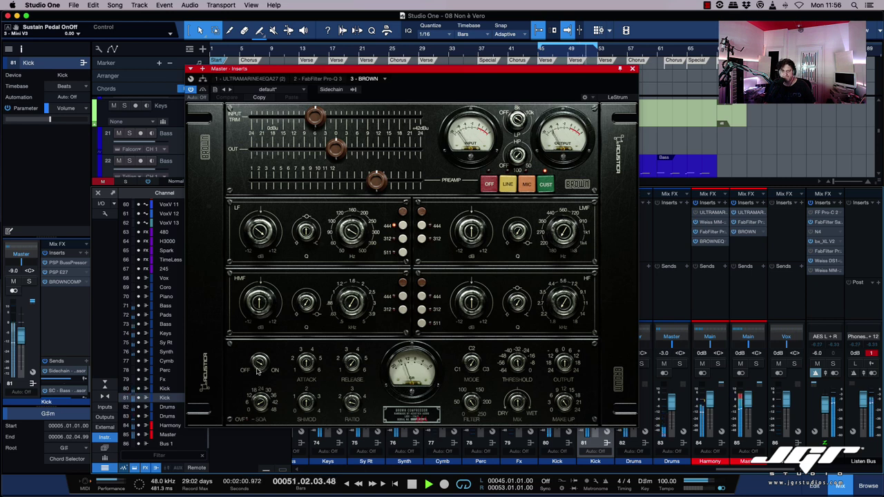
{"action": "left_click", "coordinate": [259, 362]}
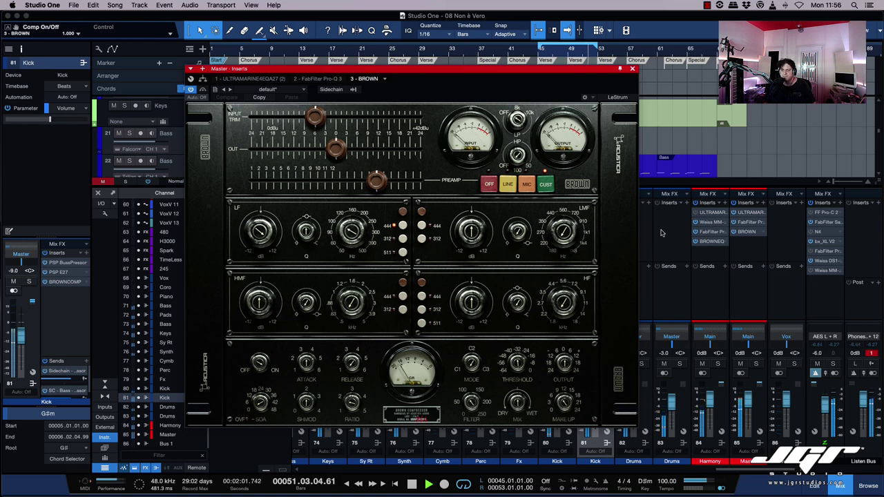
- Compare the mix with the Master channel's BROWN plugin bypassed and active, leaving it active, and stop playback
{"action": "left_click", "coordinate": [201, 90]}
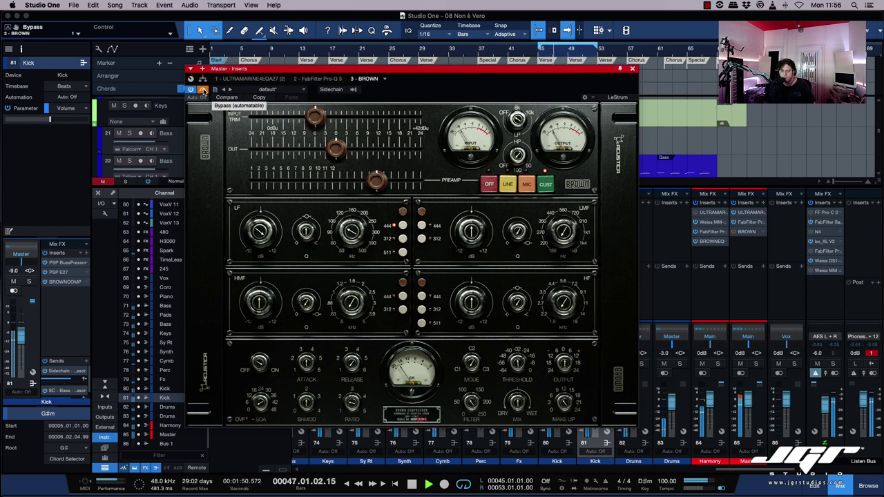
{"action": "left_click", "coordinate": [203, 91]}
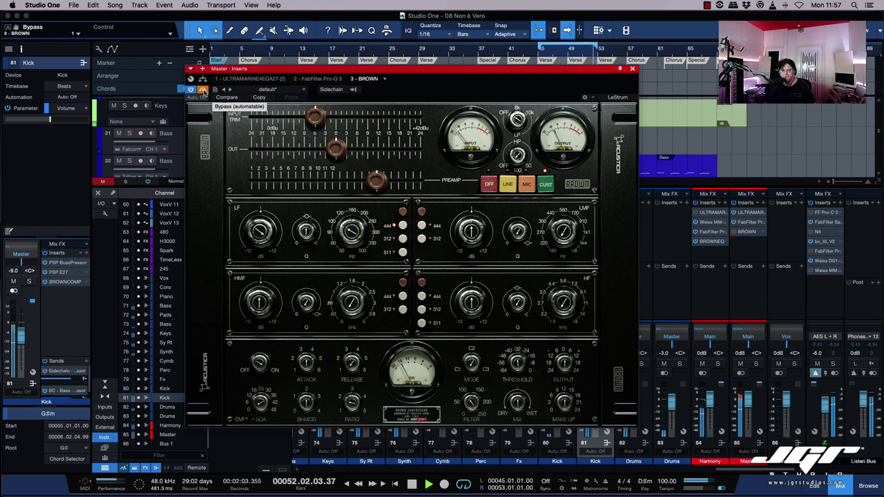
{"action": "left_click", "coordinate": [203, 90]}
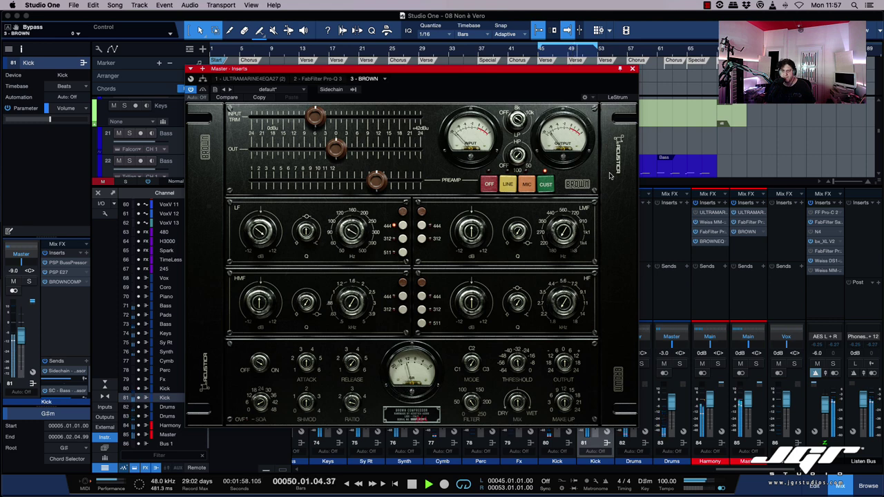
{"action": "key", "text": "space"}
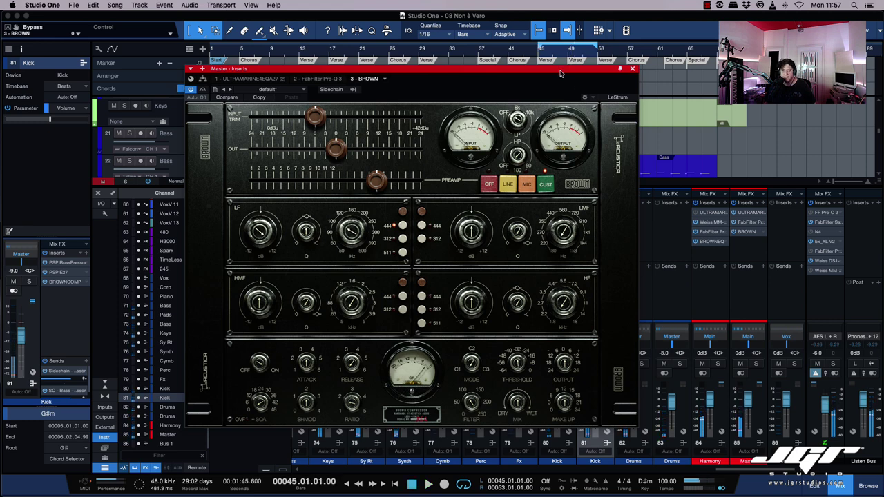
{"action": "left_click_drag", "start_coordinate": [561, 73], "coordinate": [489, 64]}
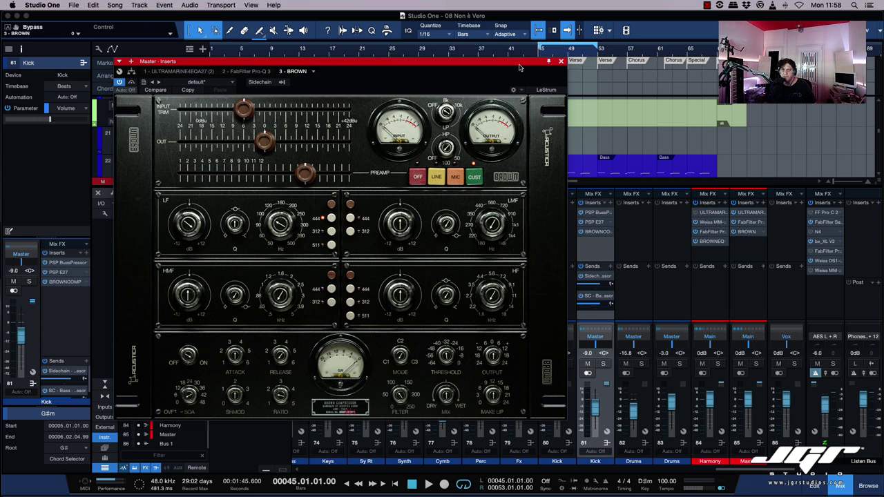
{"action": "left_click_drag", "start_coordinate": [520, 67], "coordinate": [517, 68]}
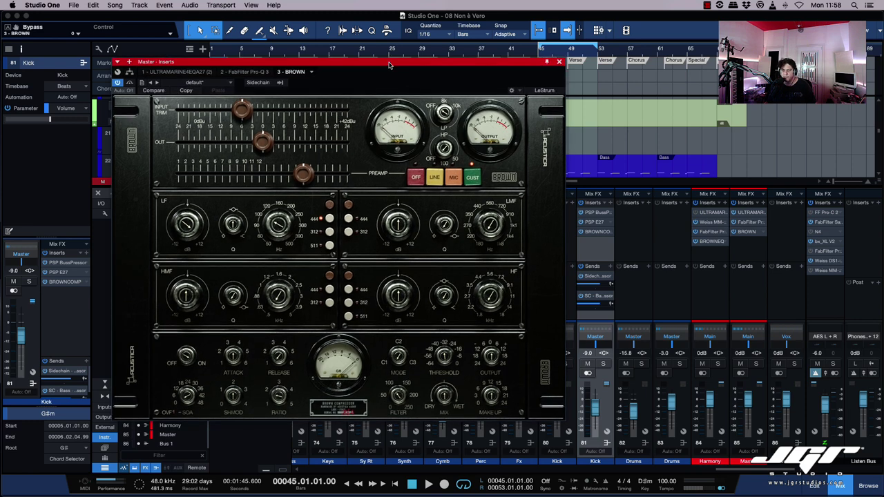
{"action": "left_click_drag", "start_coordinate": [389, 64], "coordinate": [389, 66]}
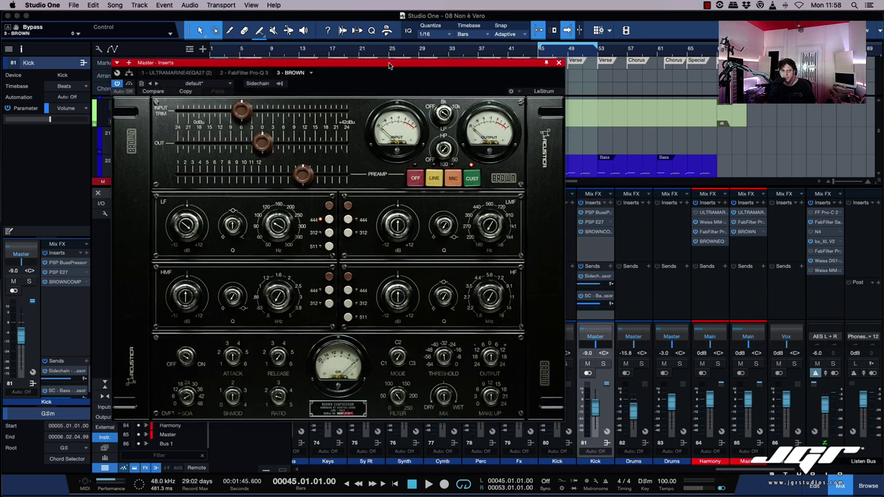